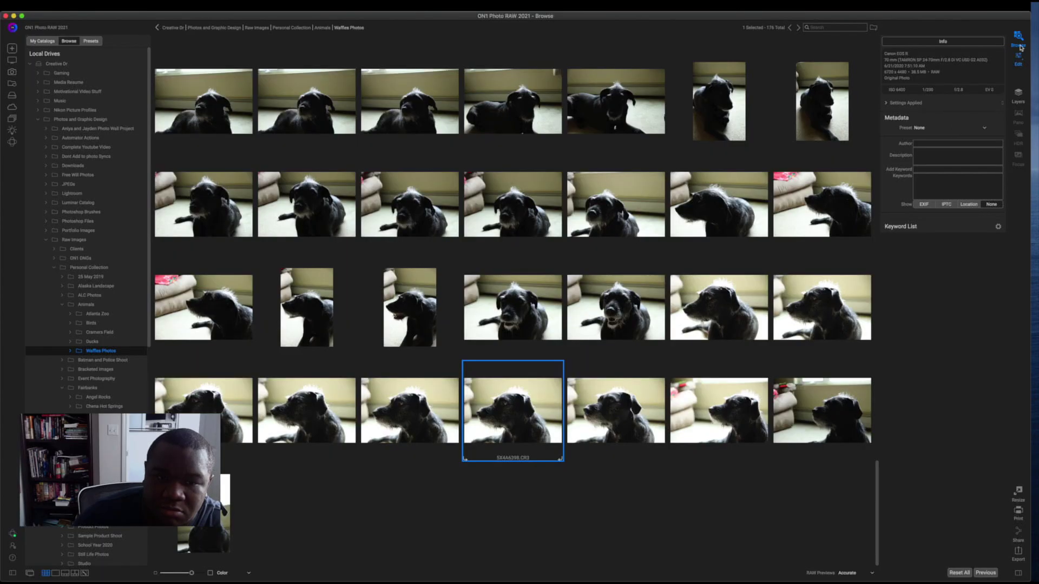
Open the selected dog photo for editing and apply the AI Auto tone adjustment.
left_click(1018, 58)
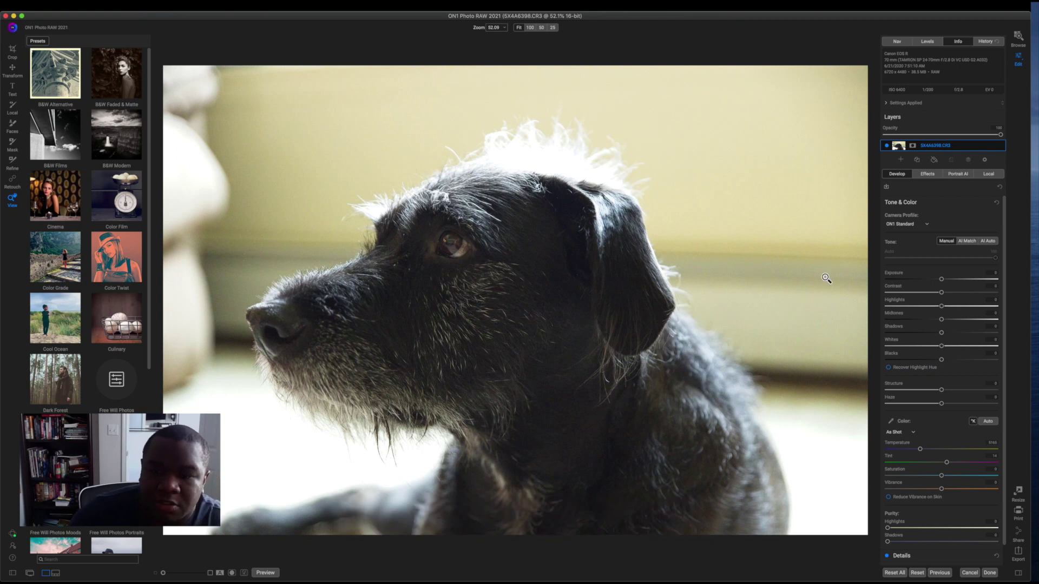
left_click(988, 241)
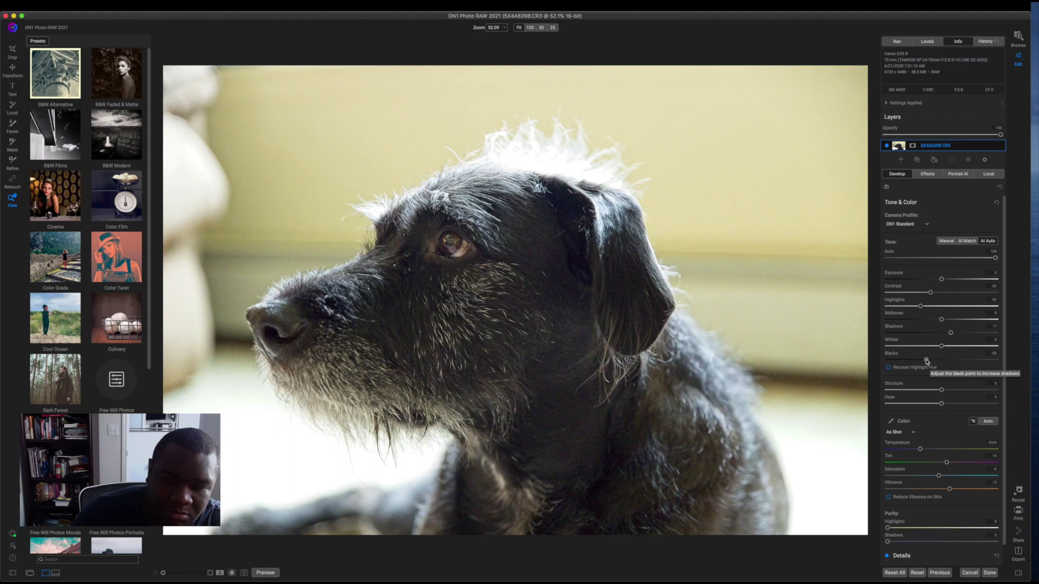
Fine-tune the photo's tone by deepening the blacks and slightly raising contrast and structure.
left_click_drag(926, 361, 915, 361)
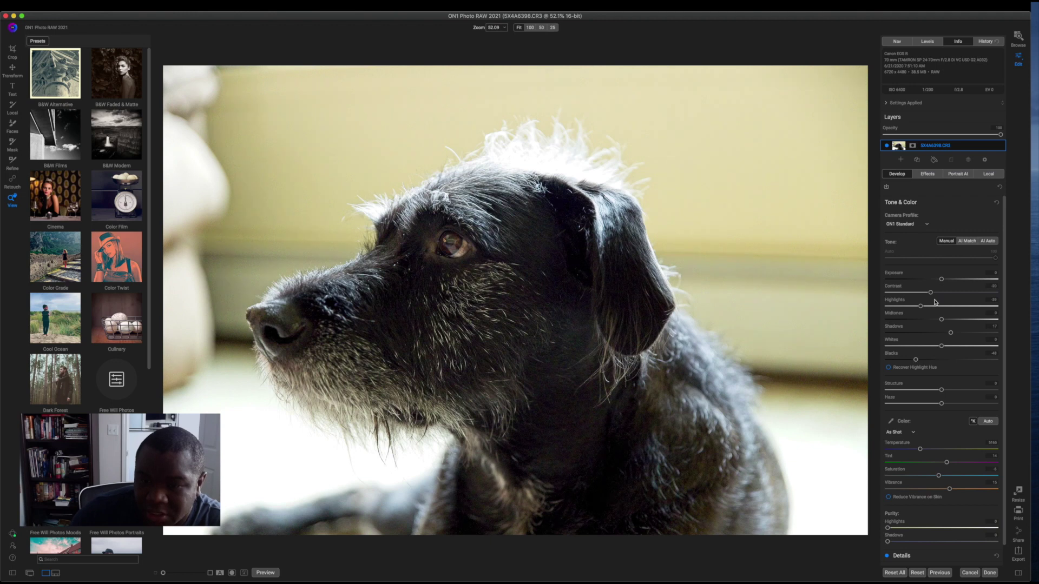
left_click_drag(930, 295, 936, 293)
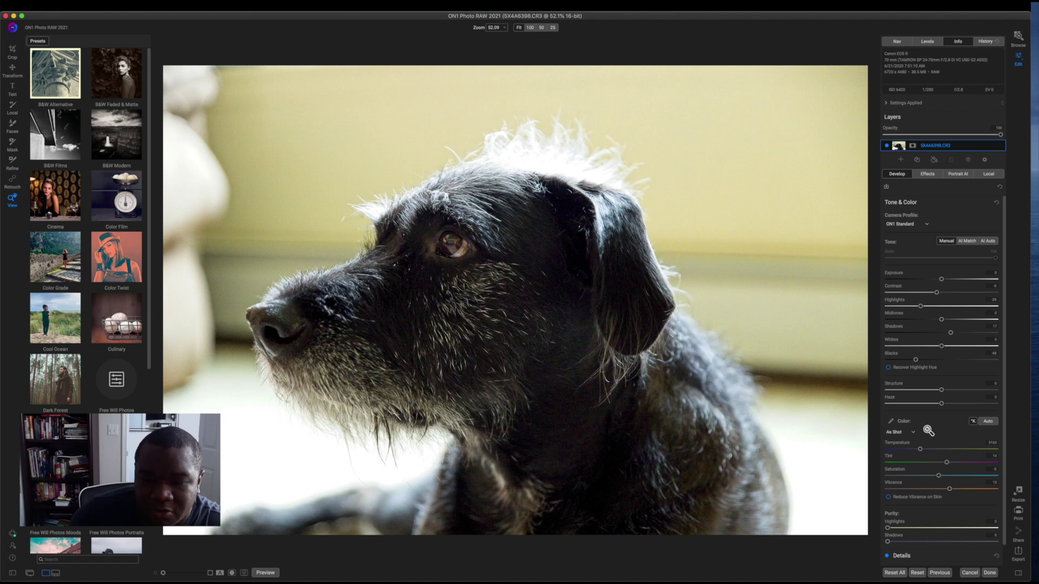
left_click_drag(942, 390, 950, 391)
Check which lens profile the Lens Correction settings use for the photo.
scroll(939, 419, "down", 1)
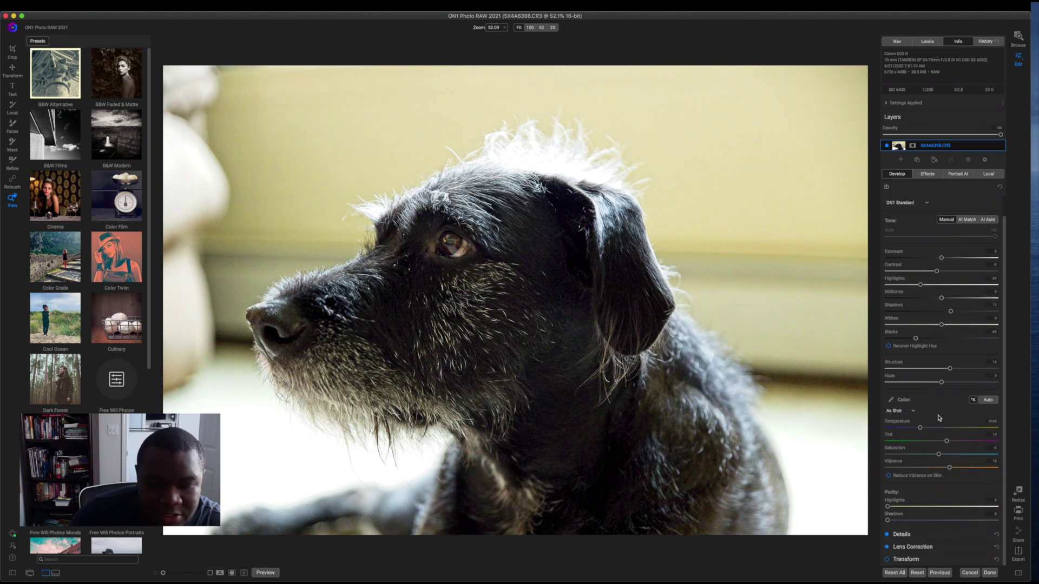
left_click(940, 547)
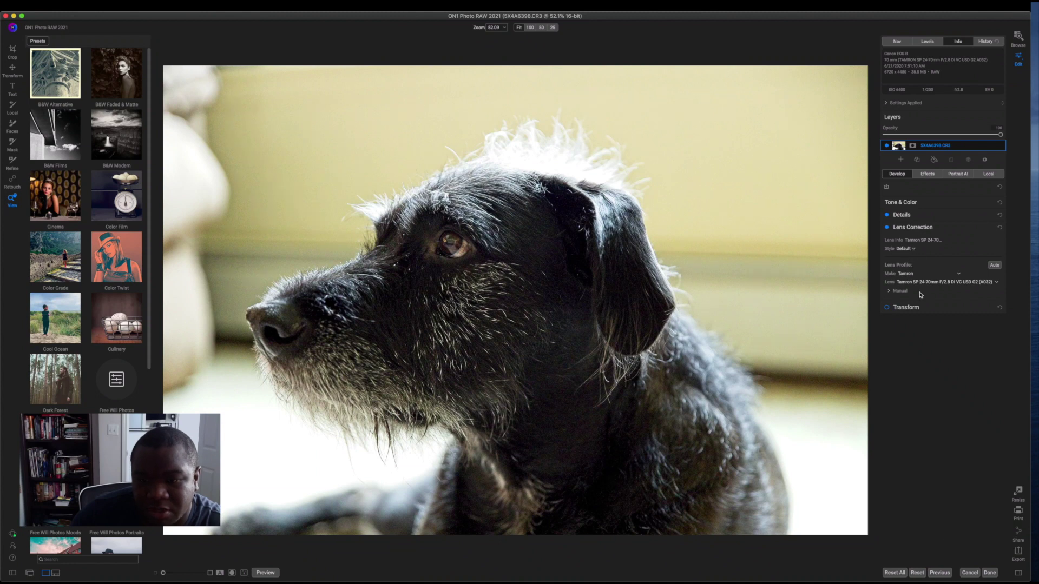
left_click(954, 227)
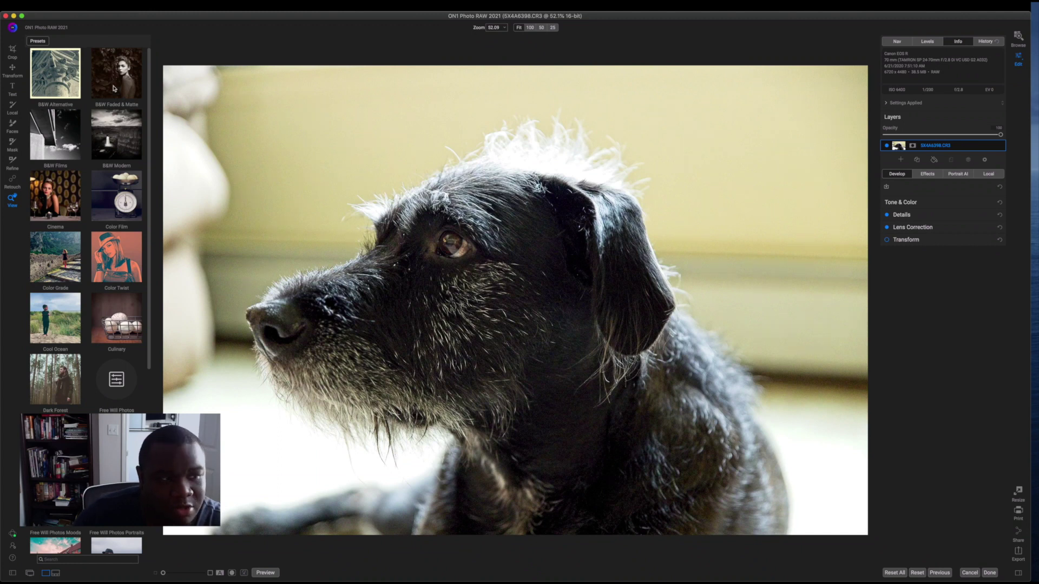
Apply the BF7 - Ilford HP5 400 preset from the B&W Films collection.
left_click(59, 131)
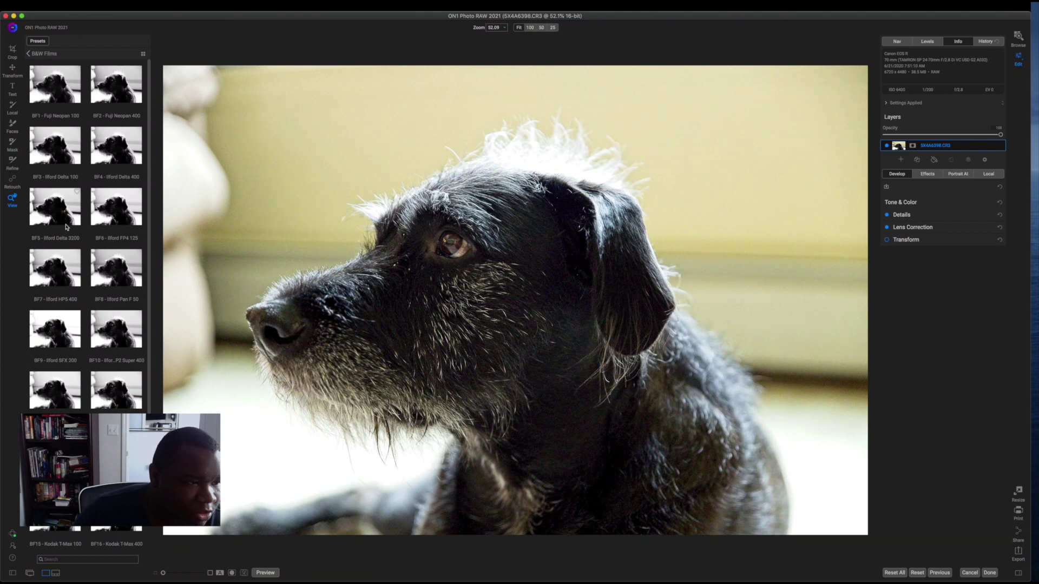
left_click(60, 273)
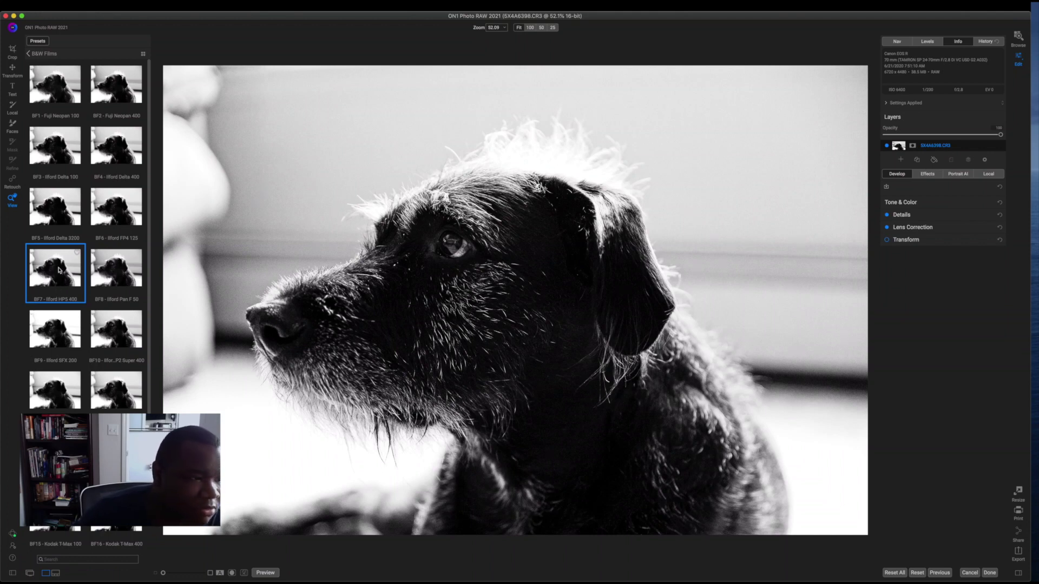
mouse_move(61, 272)
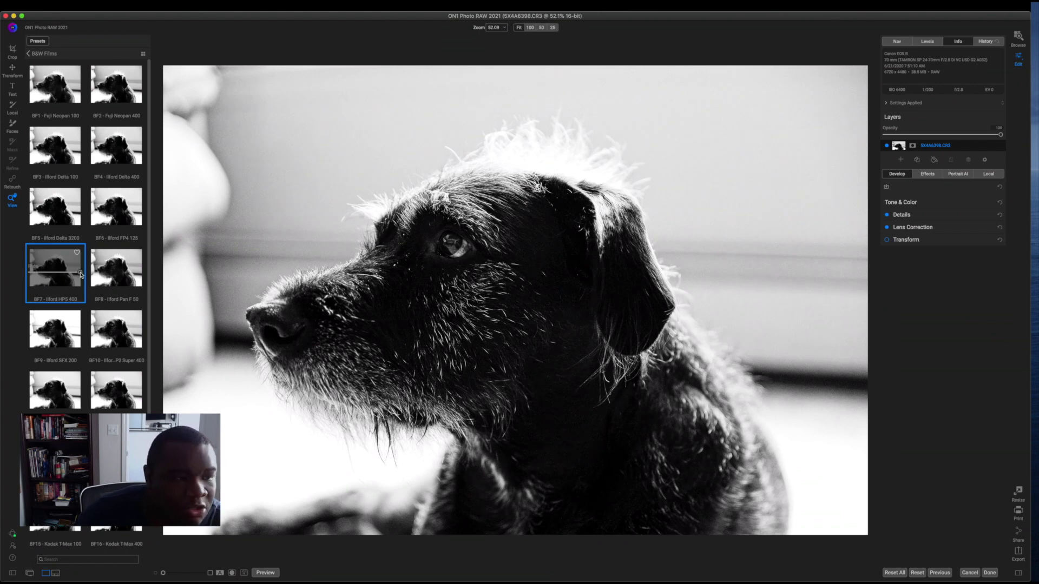
left_click_drag(81, 275, 50, 273)
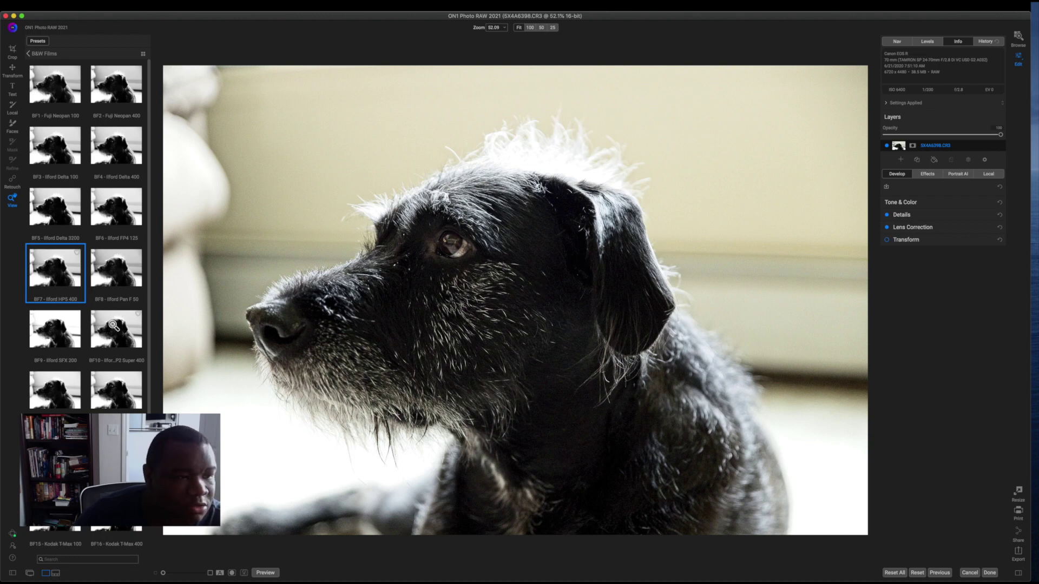
mouse_move(75, 285)
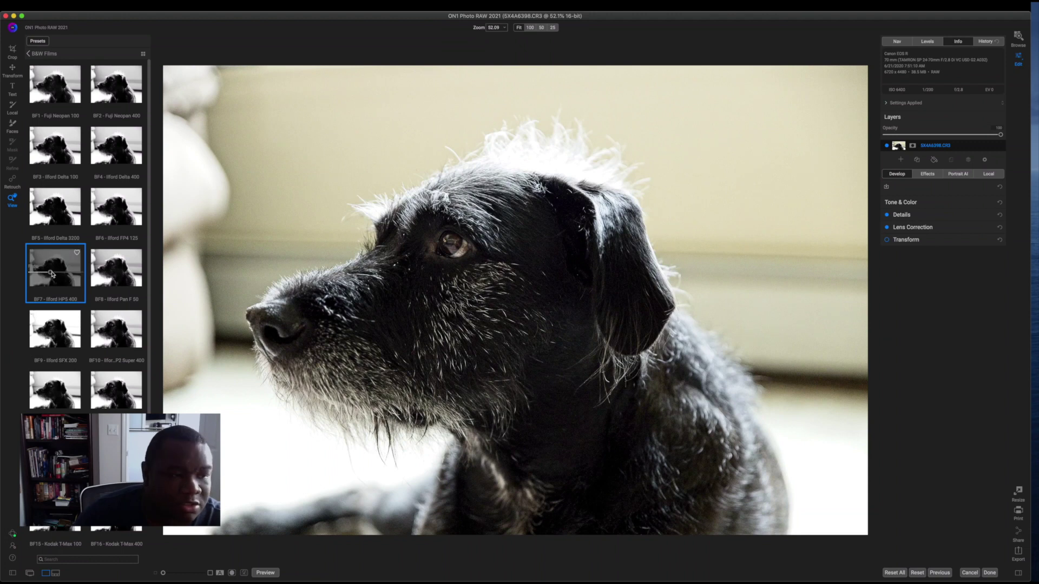
left_click_drag(50, 272, 80, 272)
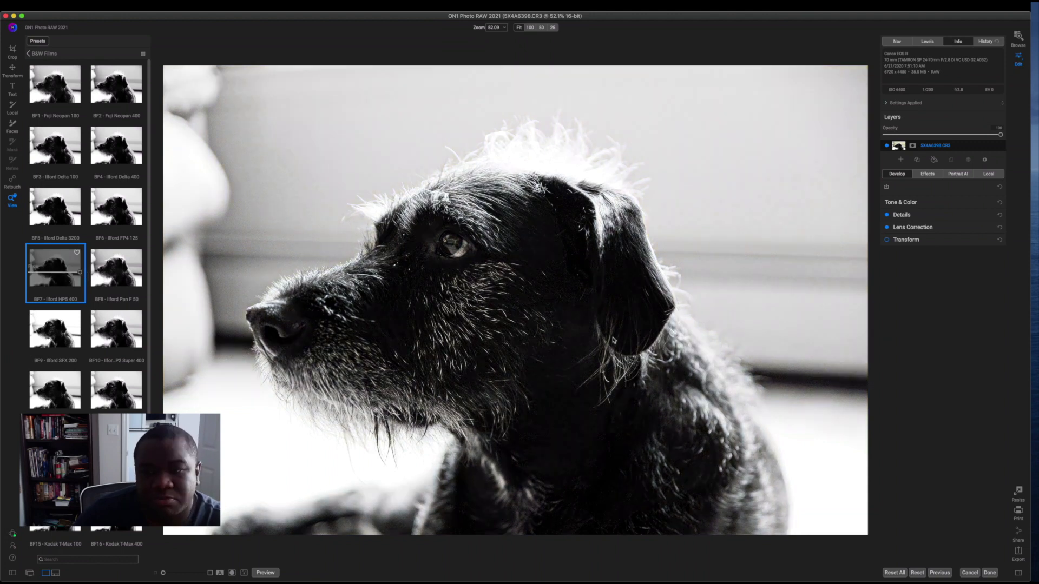
Hide the preset browser and lower the Film Grain amount of the Black & White effect to just under half.
left_click(925, 177)
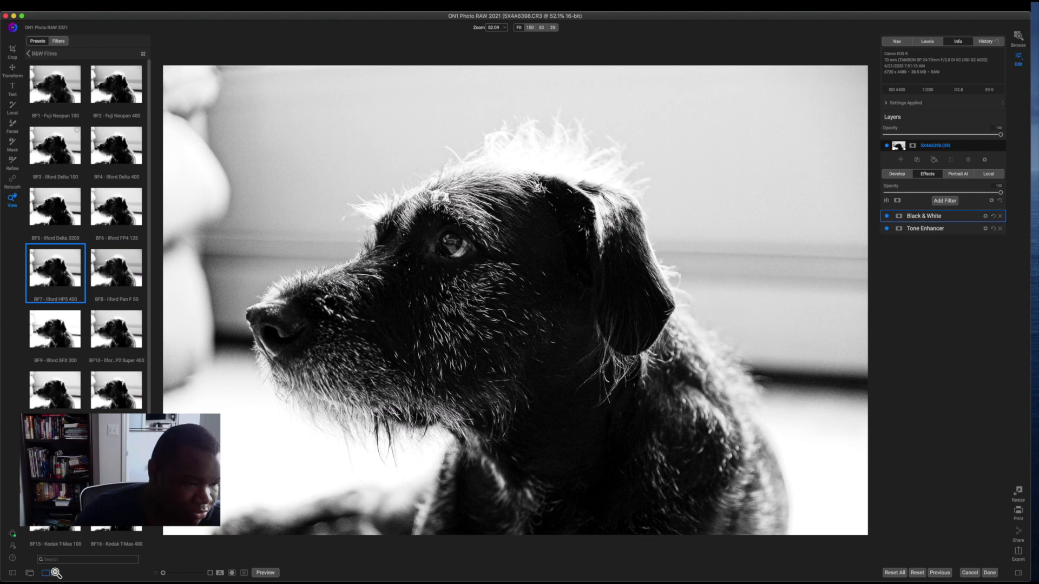
left_click(12, 573)
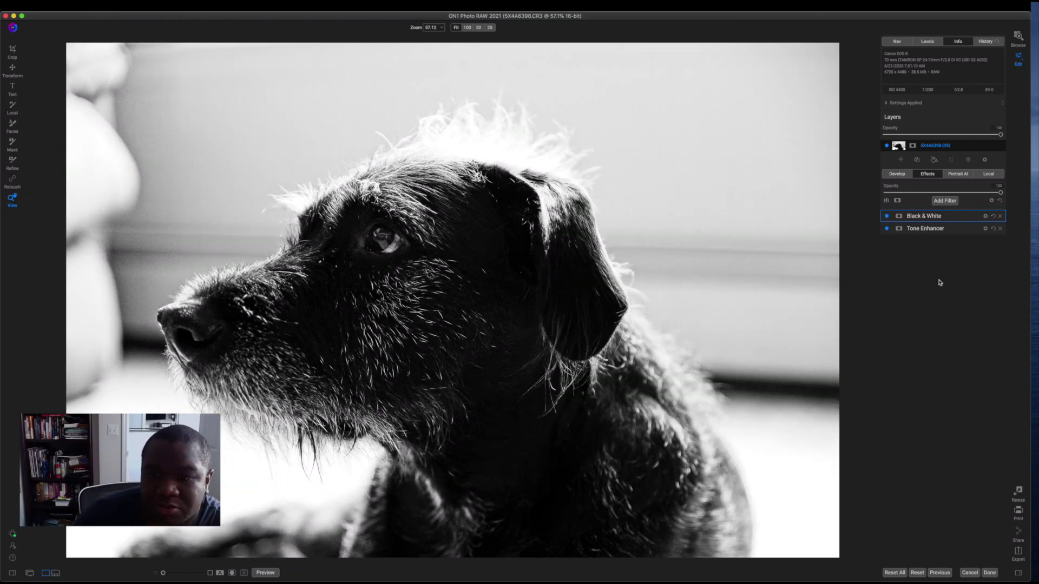
left_click(942, 217)
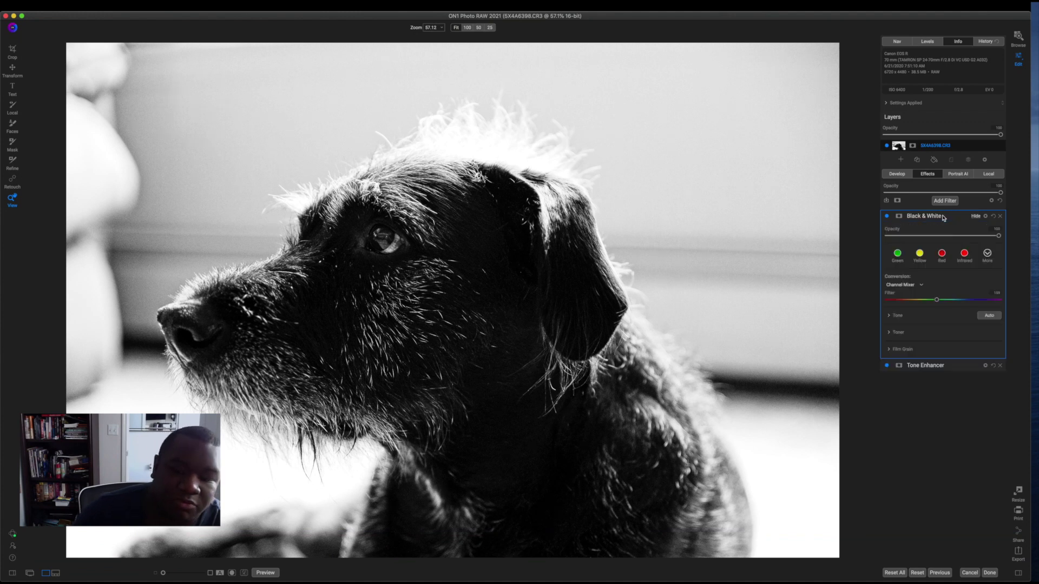
left_click(889, 350)
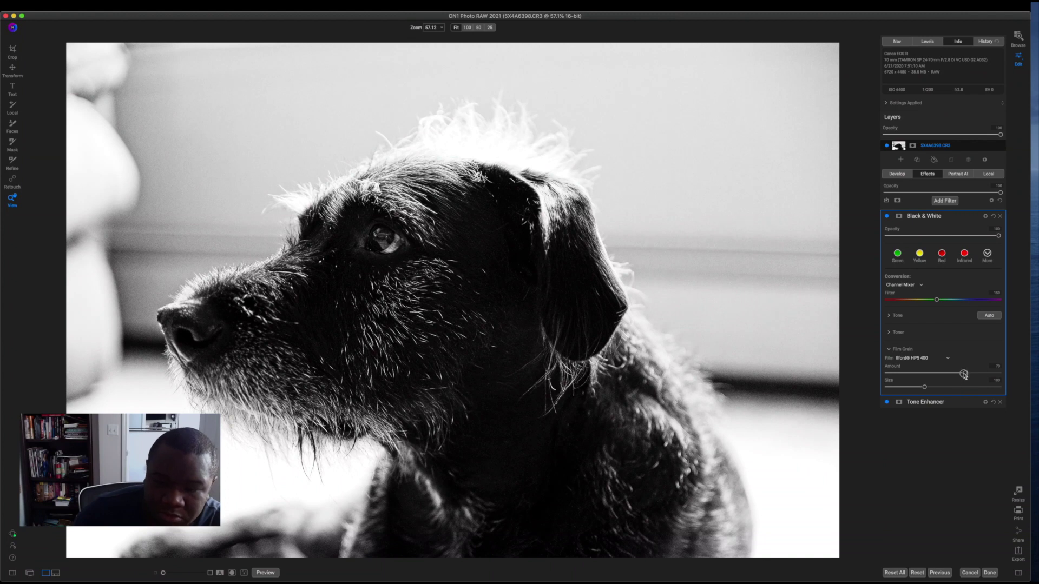
left_click_drag(964, 374, 939, 375)
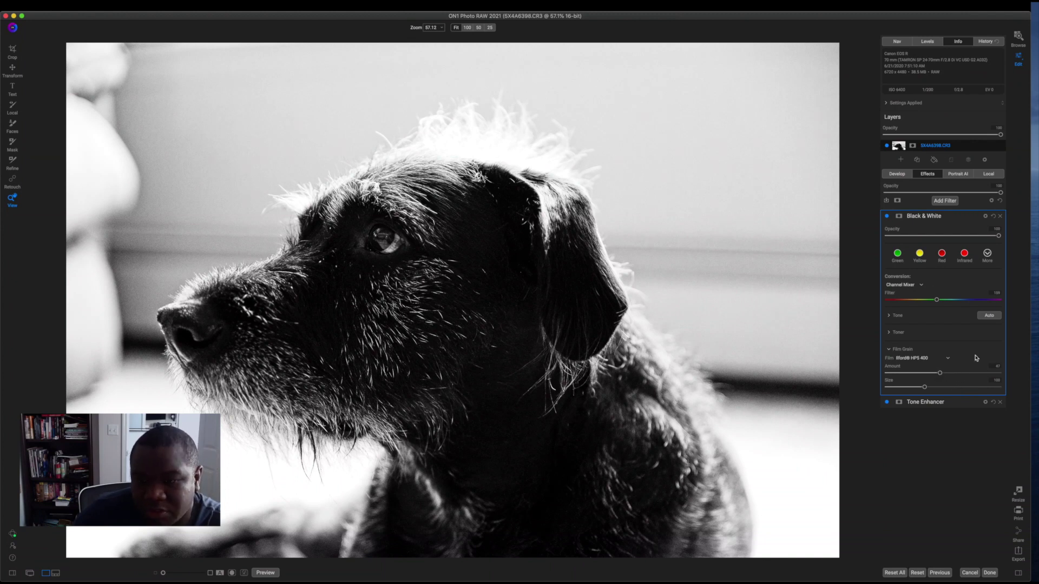
Review the Tone and Toner settings of the Black & White filter, and collapse the filter.
left_click(888, 316)
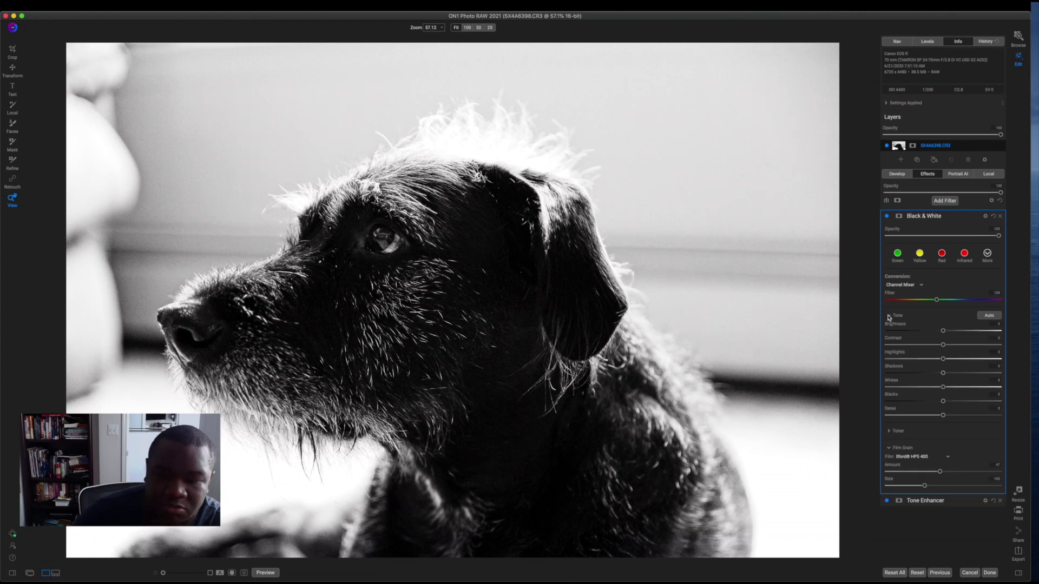
left_click(888, 316)
left_click(888, 334)
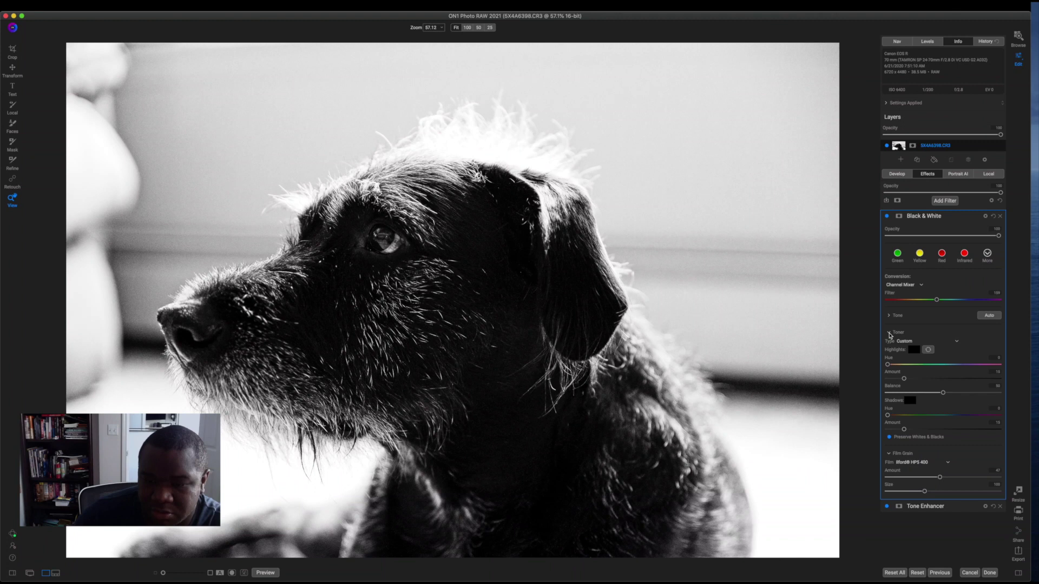
left_click(889, 333)
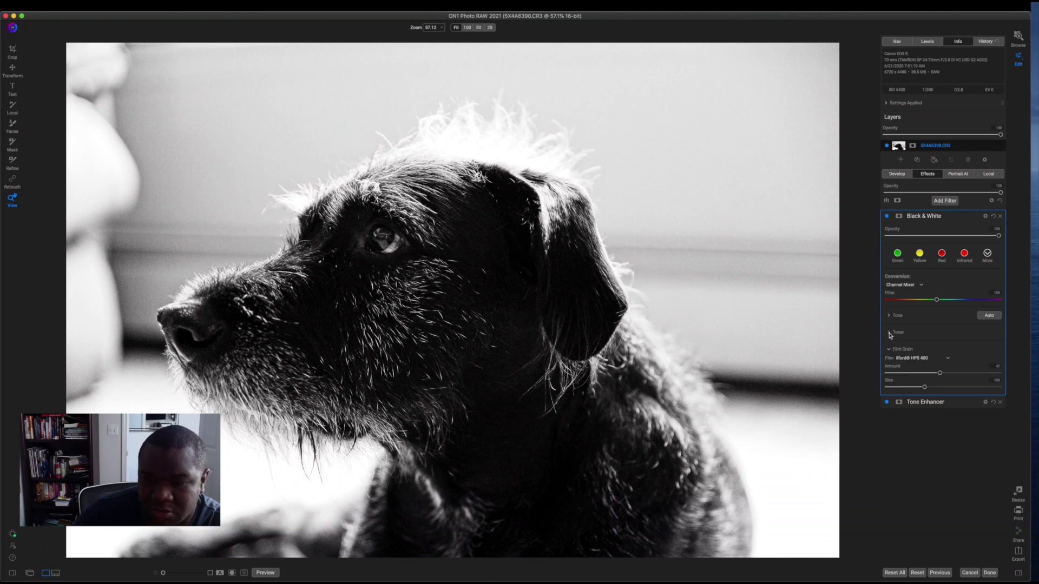
left_click(956, 219)
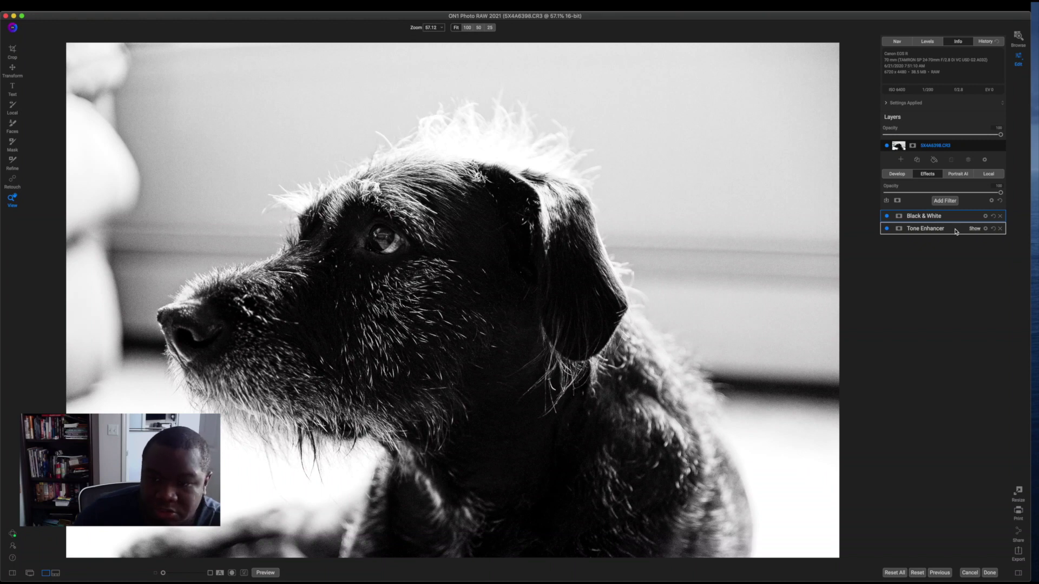
Lower the contrast in the Tone Enhancer filter so it is only slightly above neutral.
left_click(956, 231)
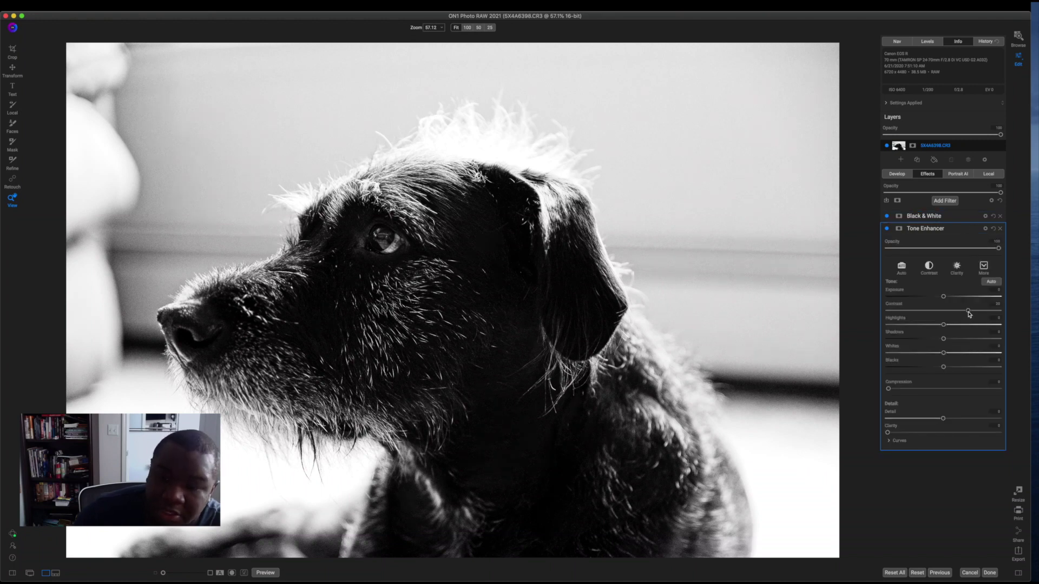
left_click_drag(969, 314, 951, 314)
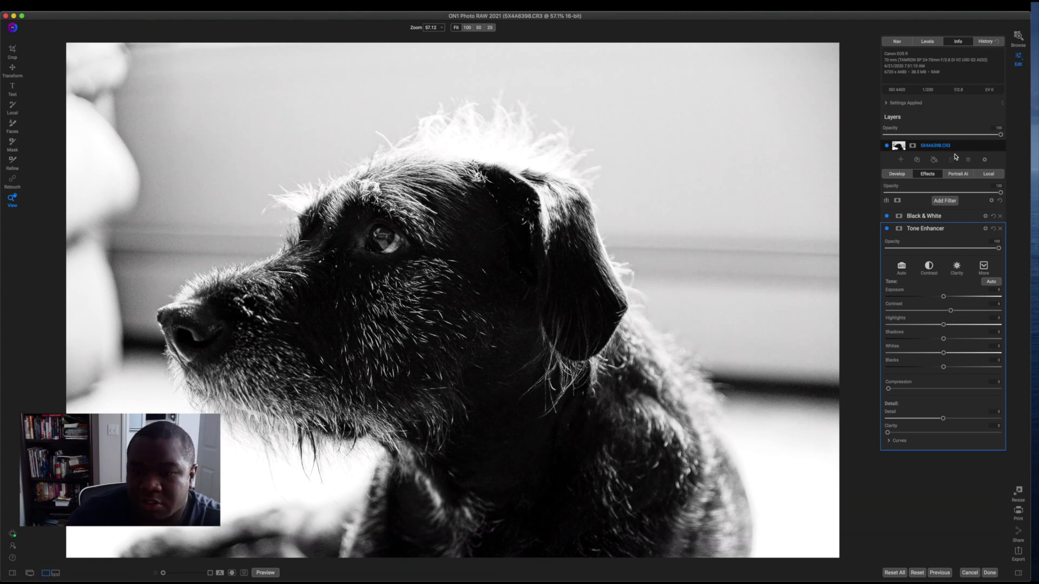
left_click(973, 229)
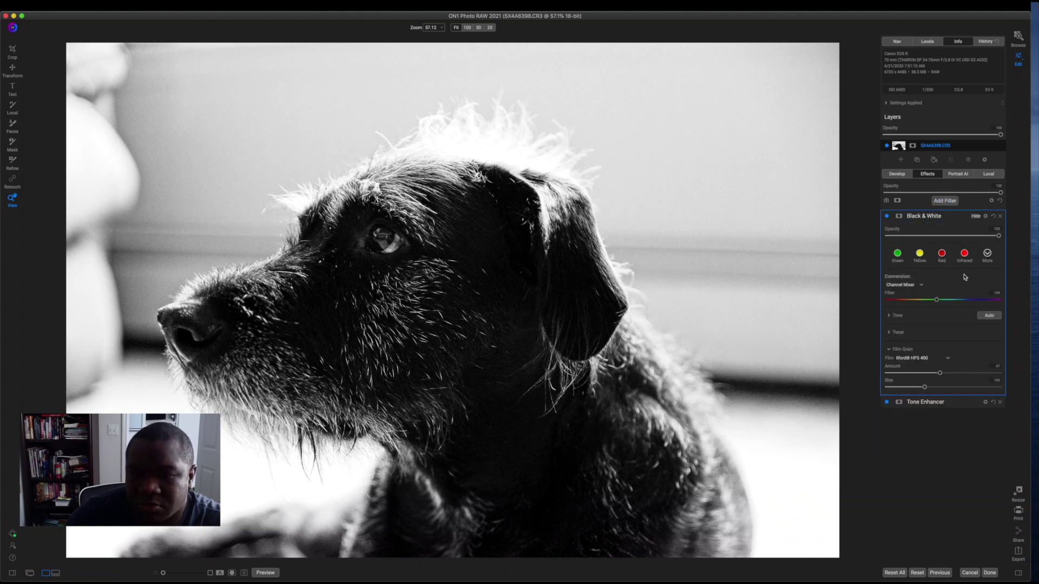
Add a Vignette filter with the Big Softy preset and commit the photo's edits.
left_click(945, 201)
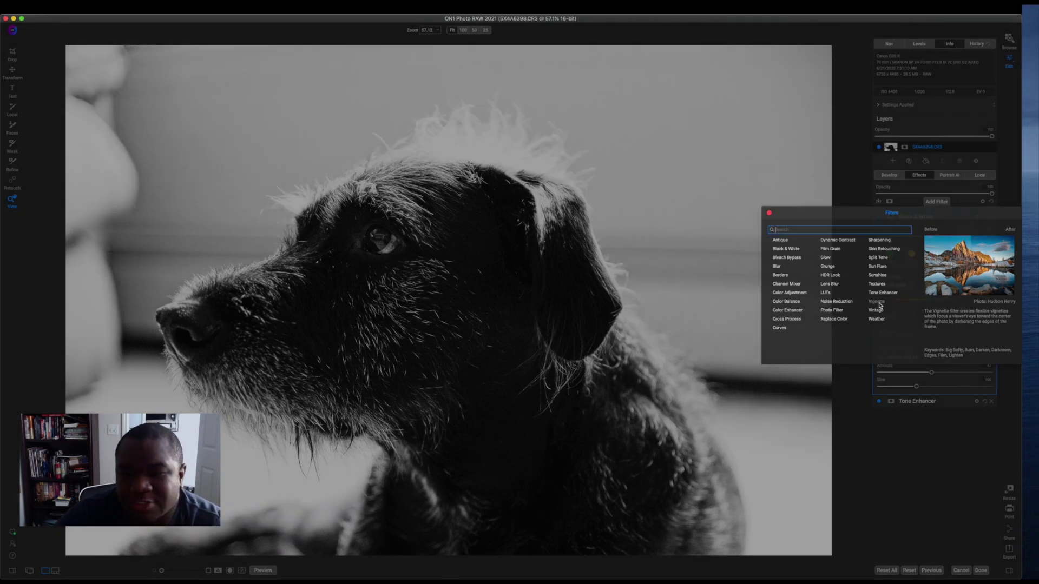
left_click(885, 301)
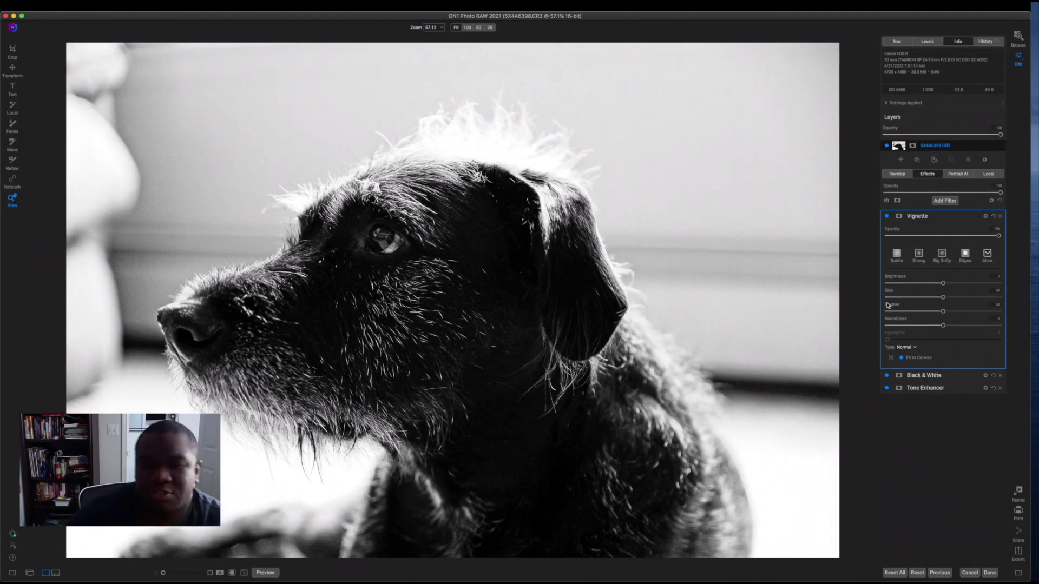
left_click(941, 257)
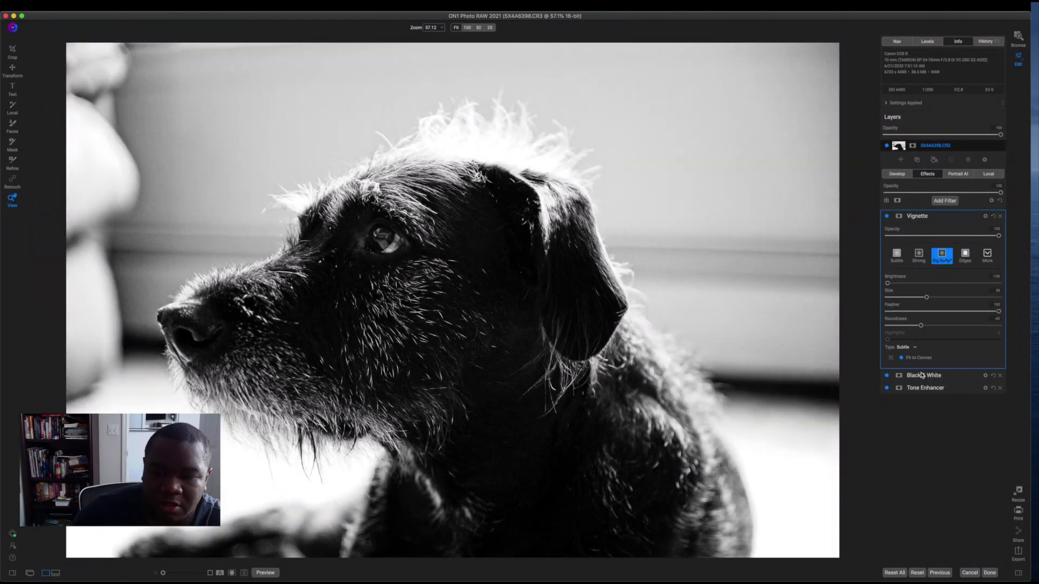
left_click(890, 358)
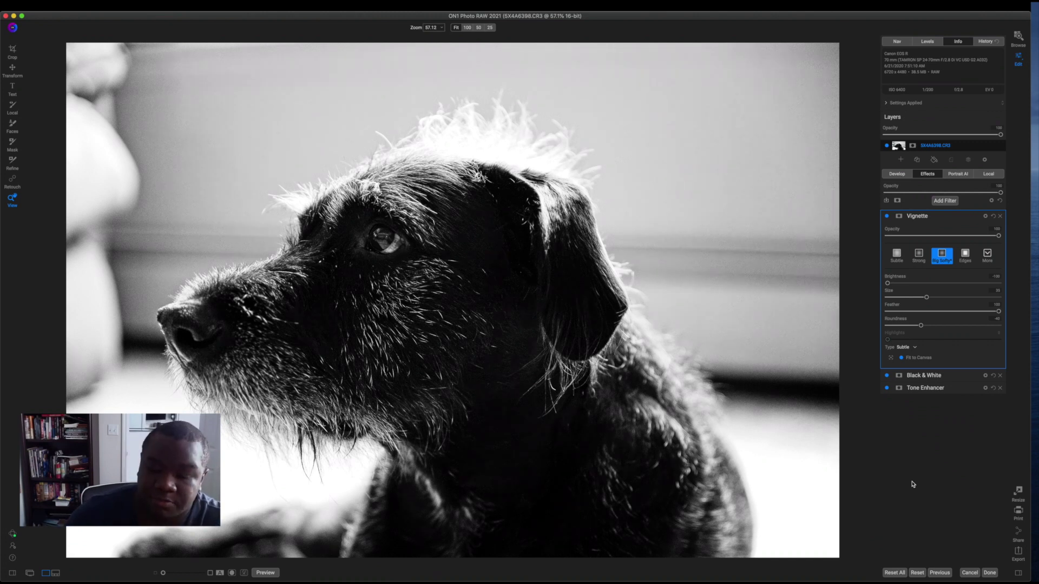
left_click(989, 573)
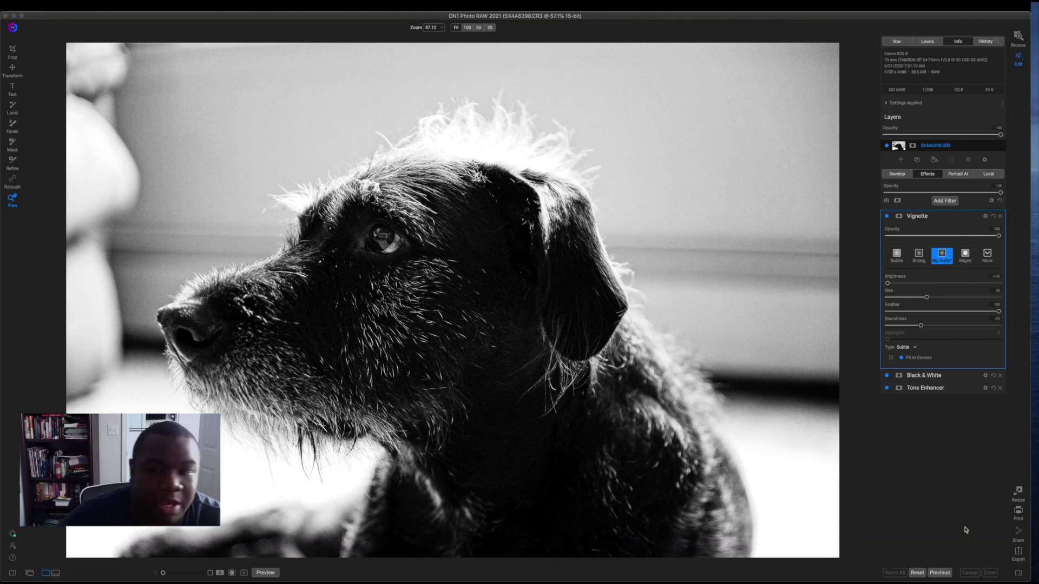